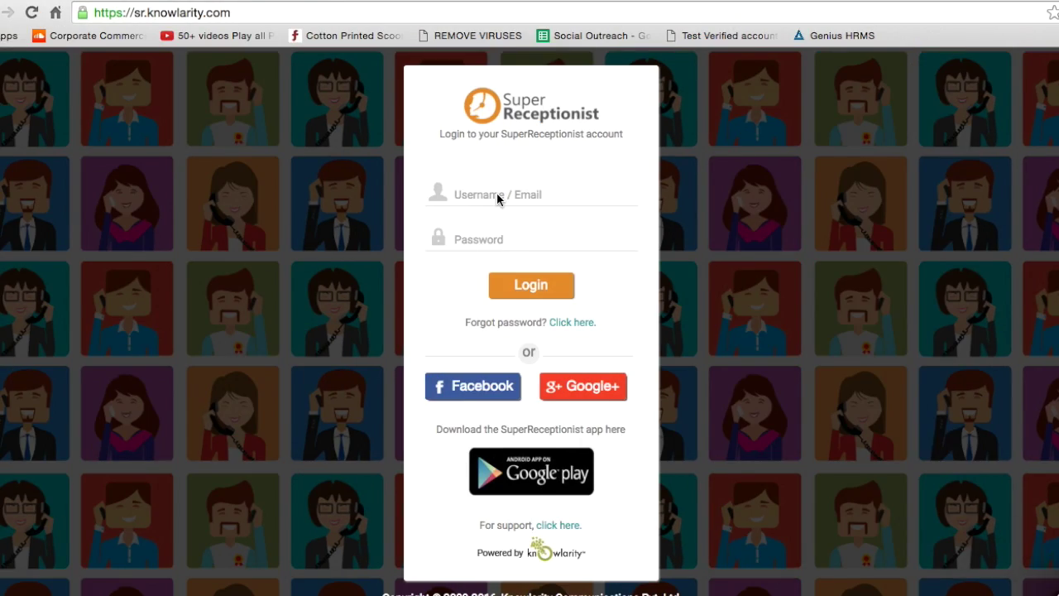
# Log in to the SuperReceptionist account by filling in the account e-mail and the account password.
pyautogui.click(497, 194)
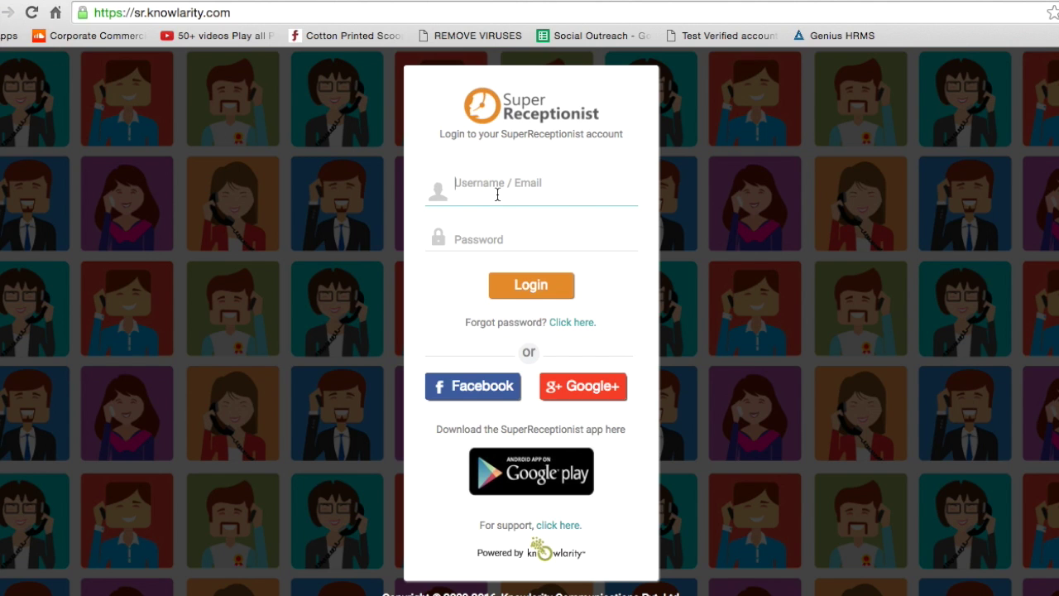
pyautogui.write('n')
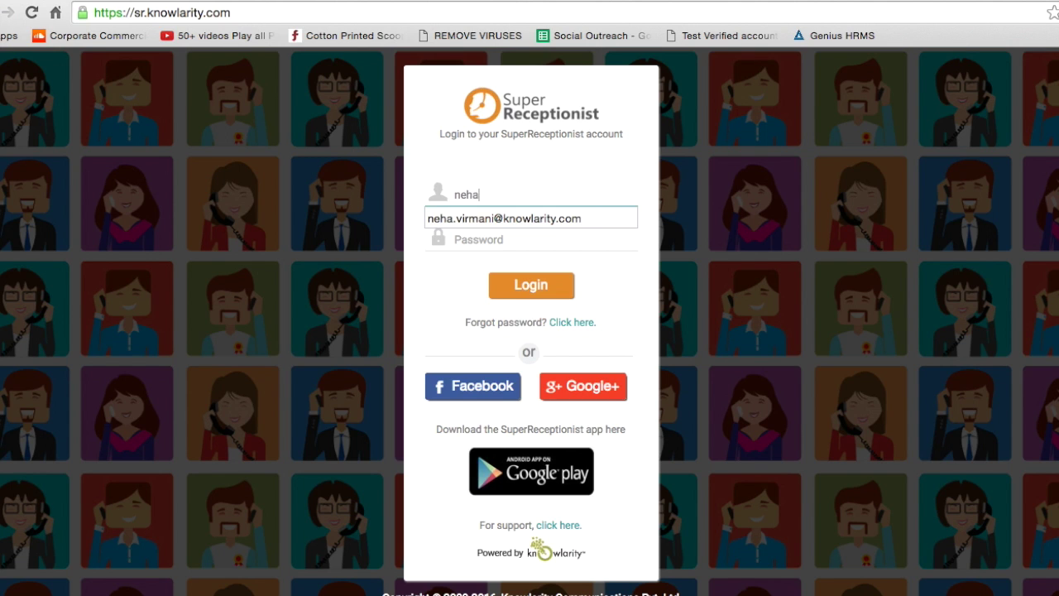
pyautogui.write('eha')
pyautogui.press('Down')
pyautogui.press('Return')
pyautogui.press('Tab')
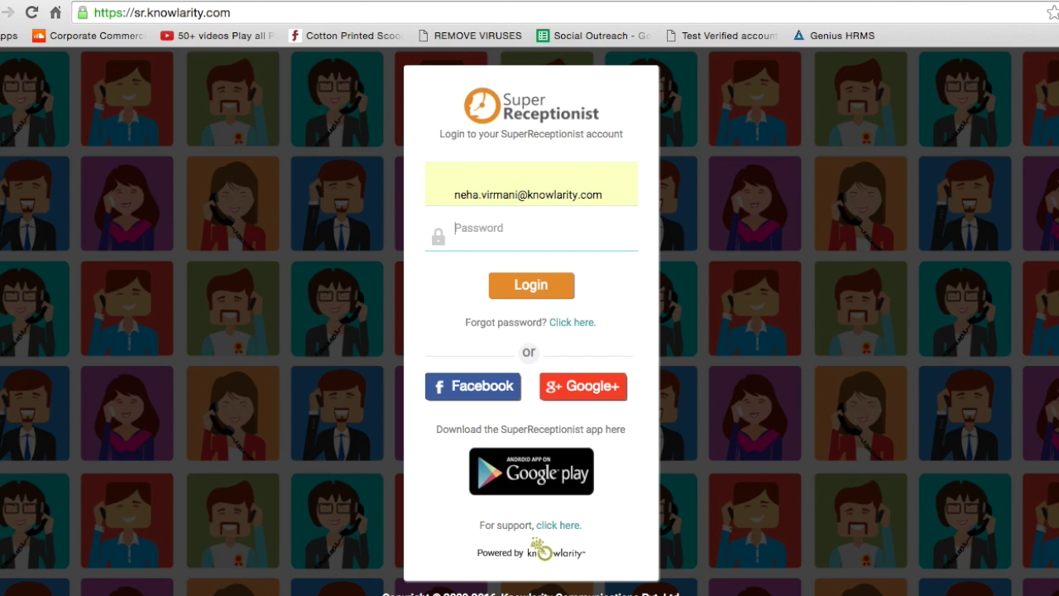
pyautogui.write('*')
pyautogui.click(538, 287)
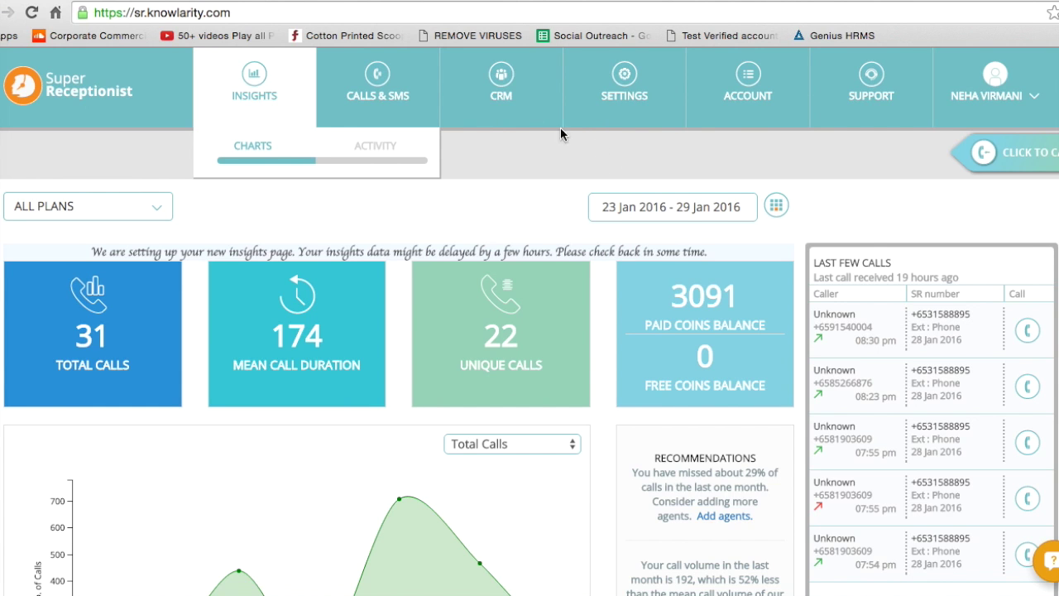
# Open the agent settings and look through the agent cards, including their status and activation options.
pyautogui.click(648, 96)
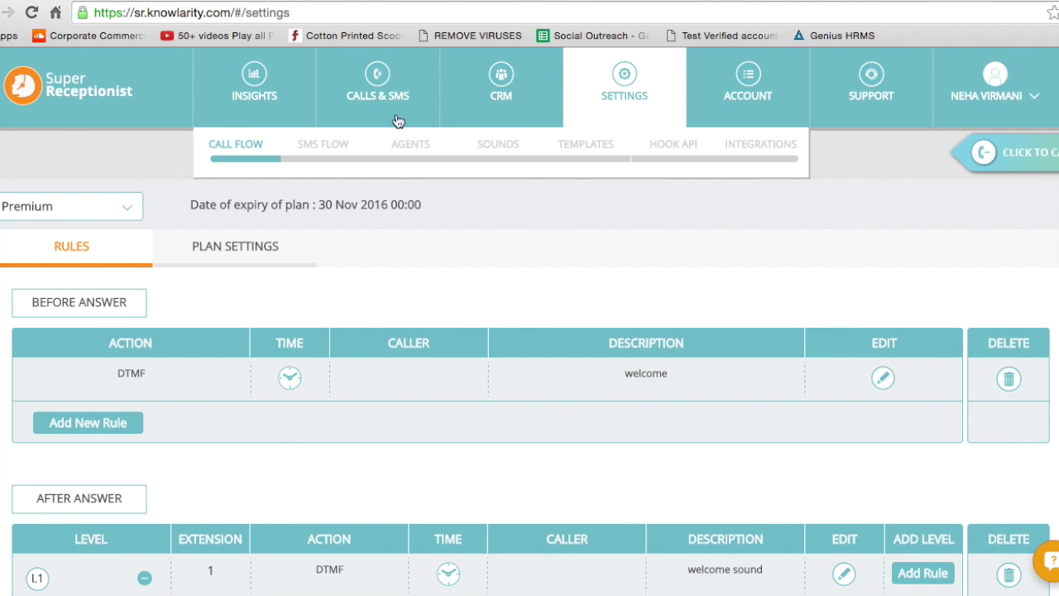
pyautogui.click(412, 151)
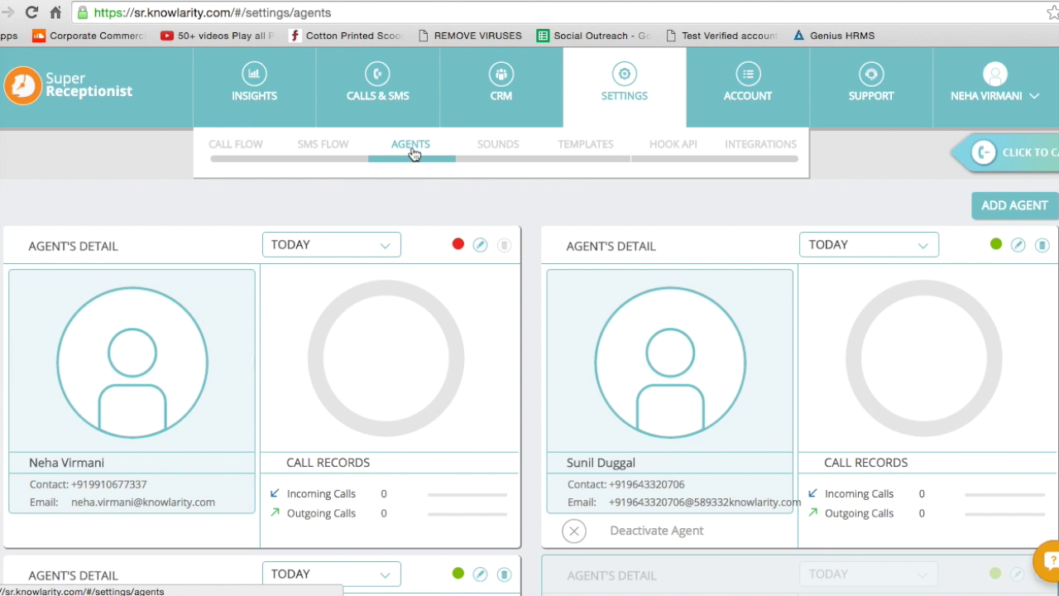
pyautogui.scroll(-2, 412, 151)
pyautogui.scroll(1, 412, 151)
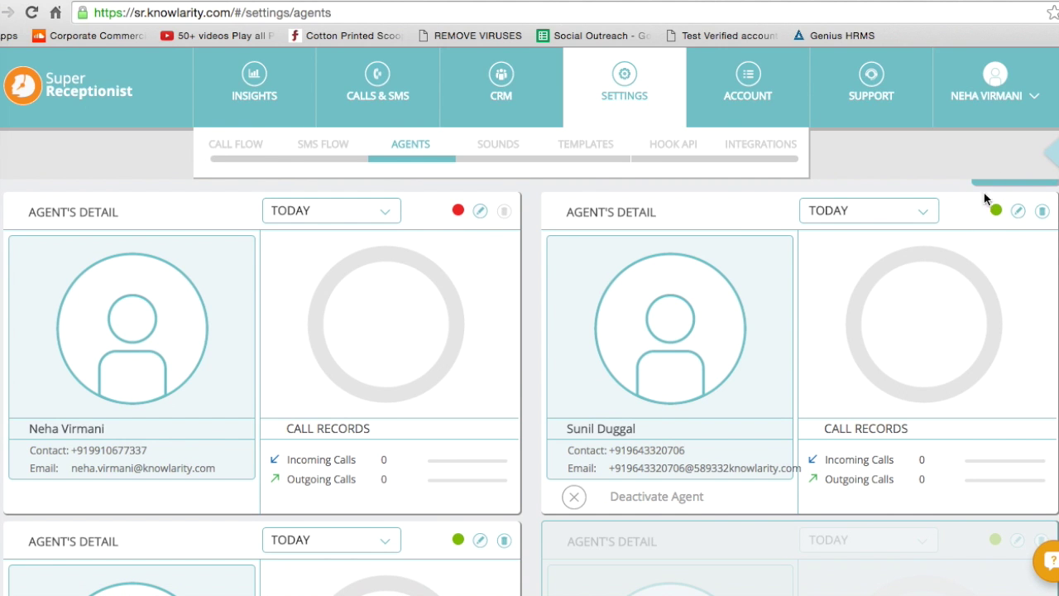
pyautogui.scroll(-3, 986, 229)
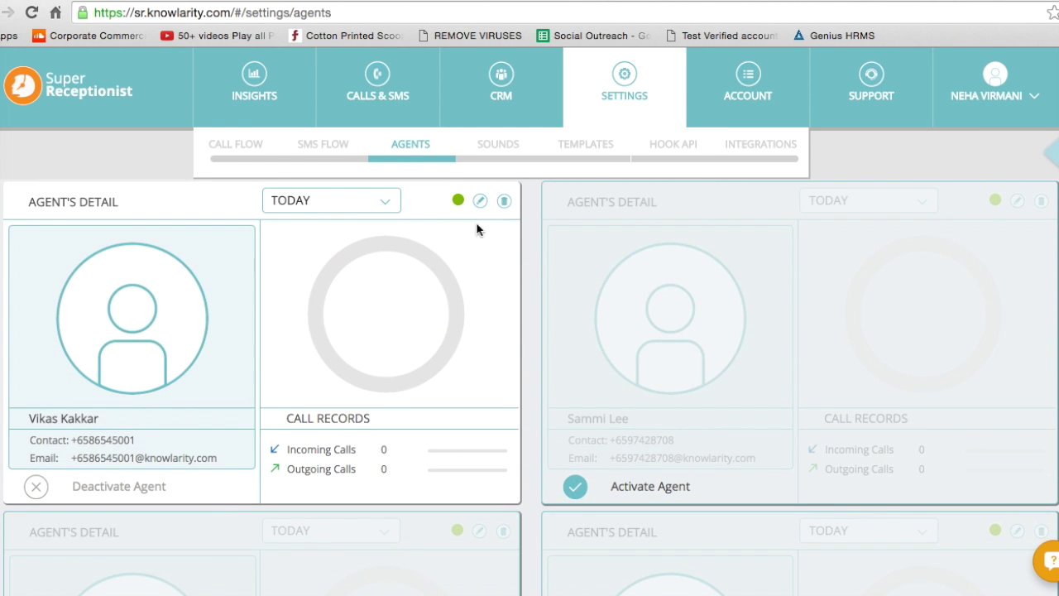
pyautogui.scroll(-2, 466, 239)
pyautogui.scroll(-3, 386, 248)
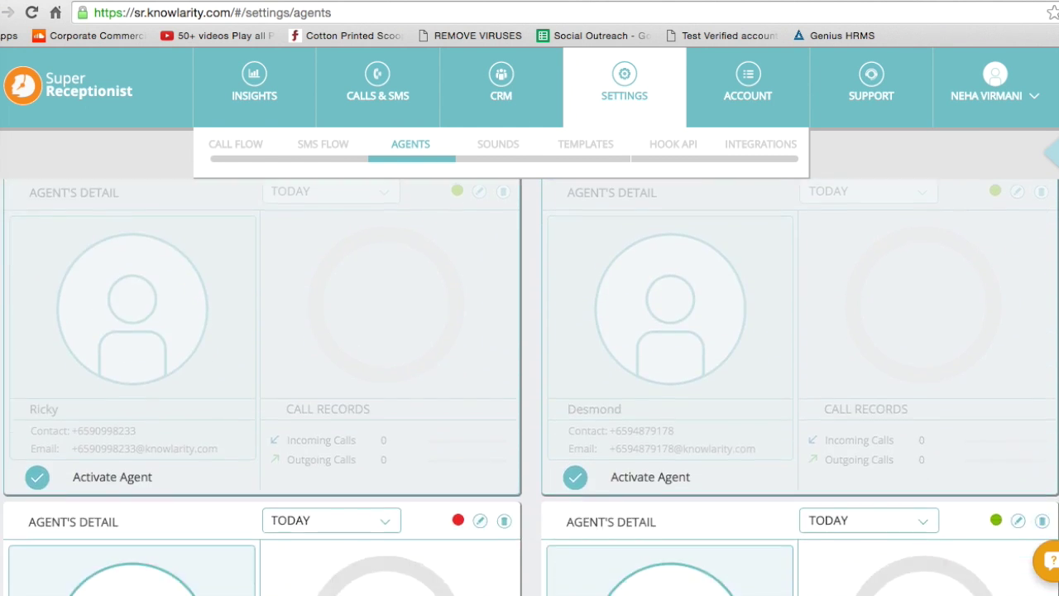
pyautogui.scroll(2, 386, 248)
pyautogui.scroll(2, 530, 388)
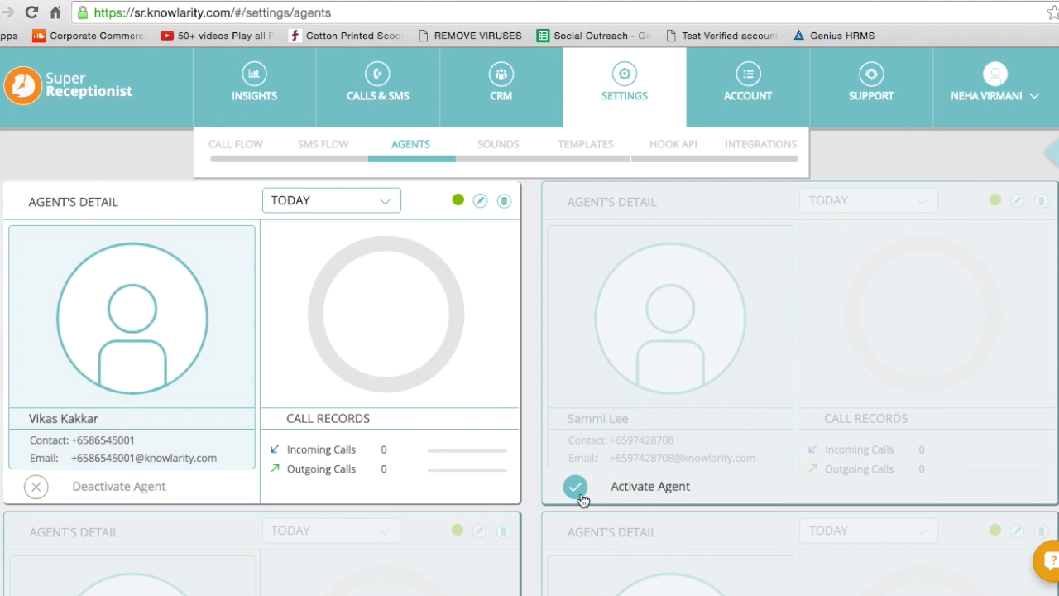
pyautogui.scroll(-4, 530, 387)
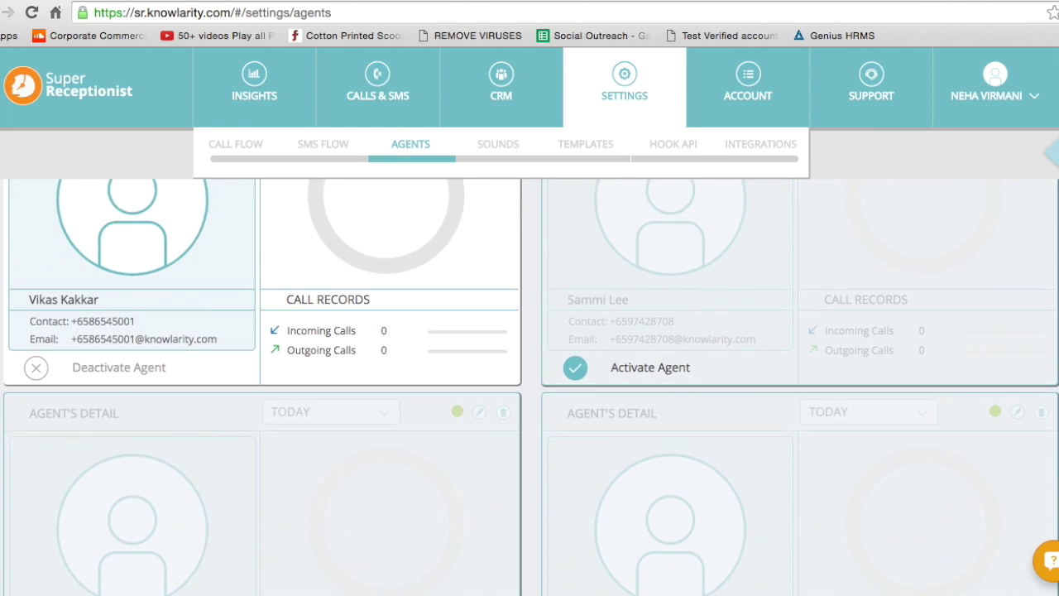
pyautogui.scroll(-3, 529, 387)
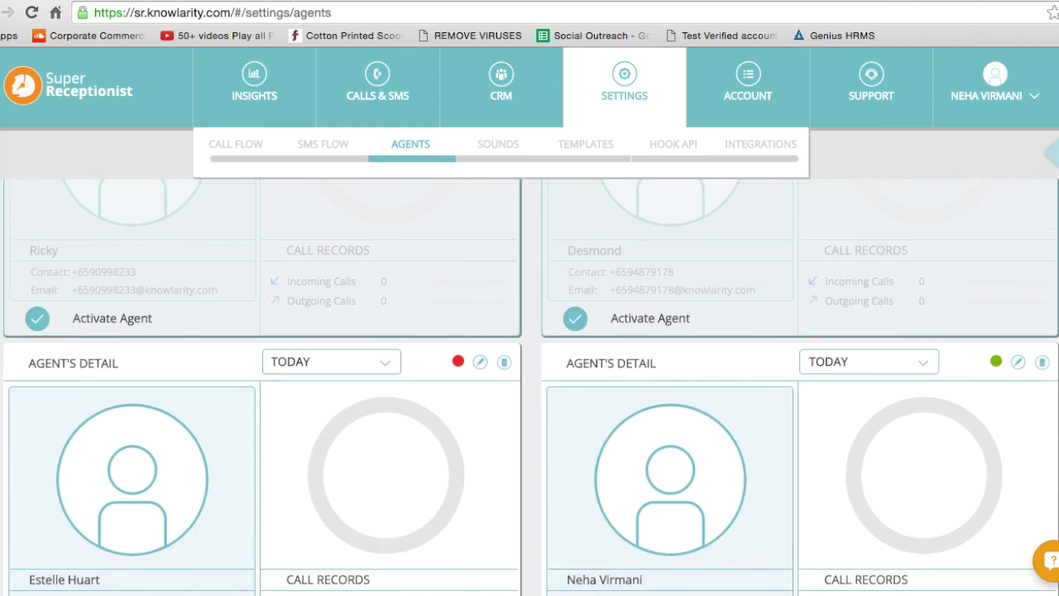
pyautogui.scroll(1, 530, 387)
pyautogui.scroll(10, 530, 387)
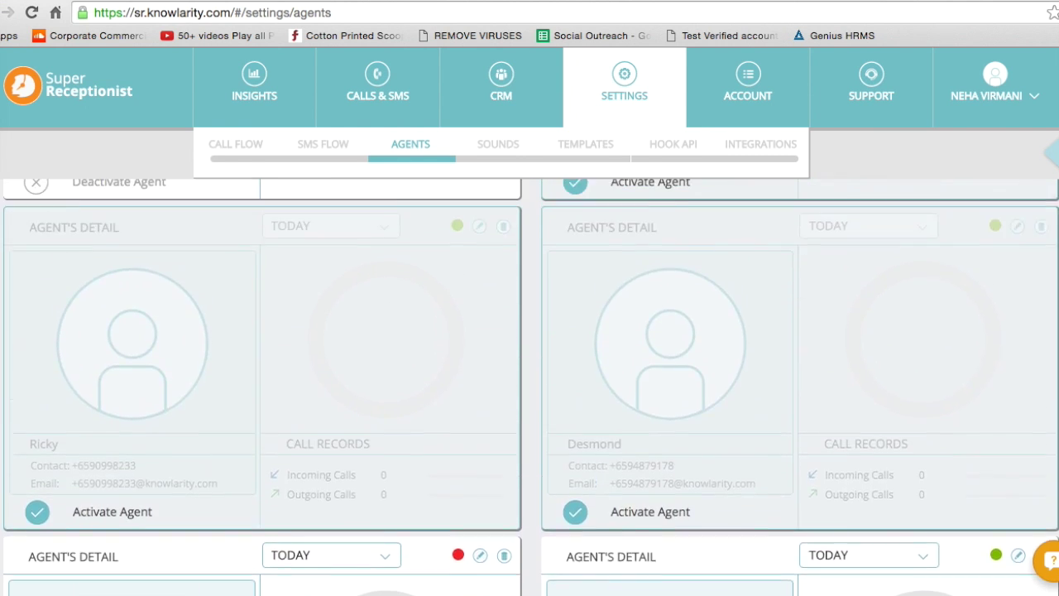
pyautogui.scroll(1, 530, 387)
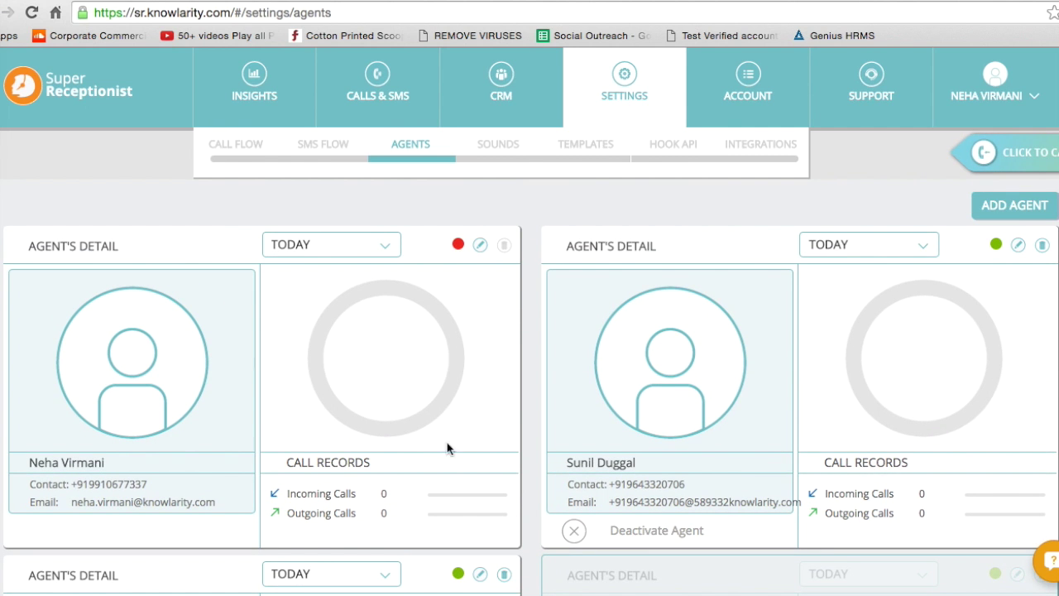
# Look at the plan filter choices on the Insights page, and examine the agents and durations in the call logs.
pyautogui.click(284, 101)
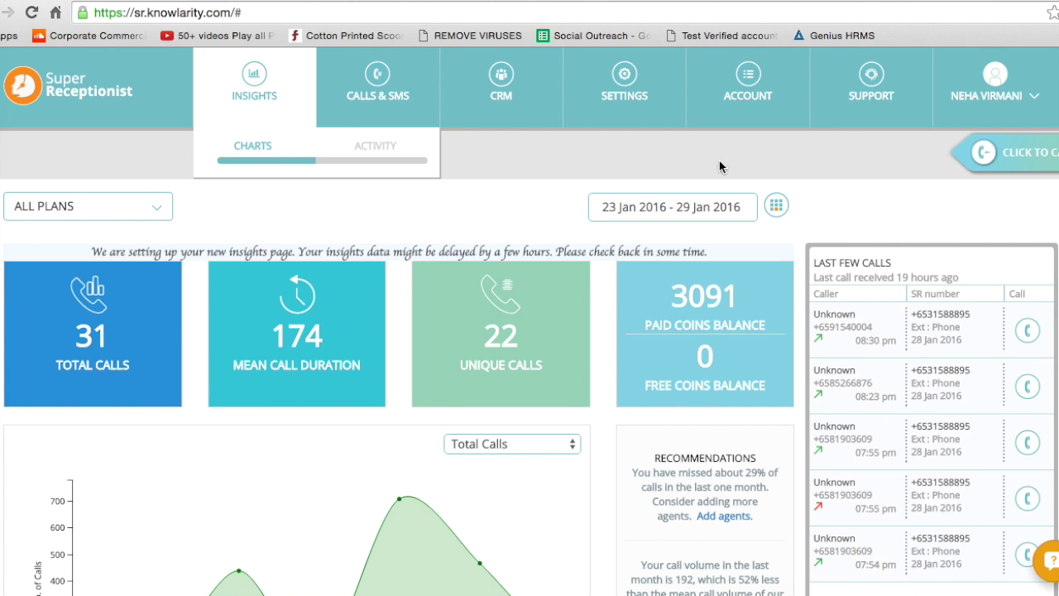
pyautogui.click(91, 215)
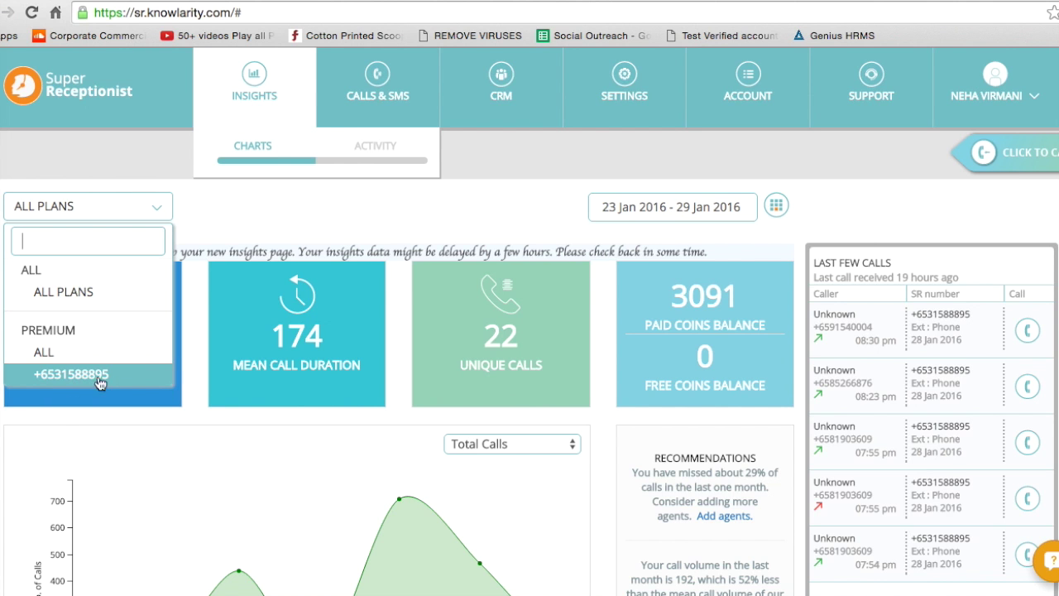
pyautogui.click(353, 110)
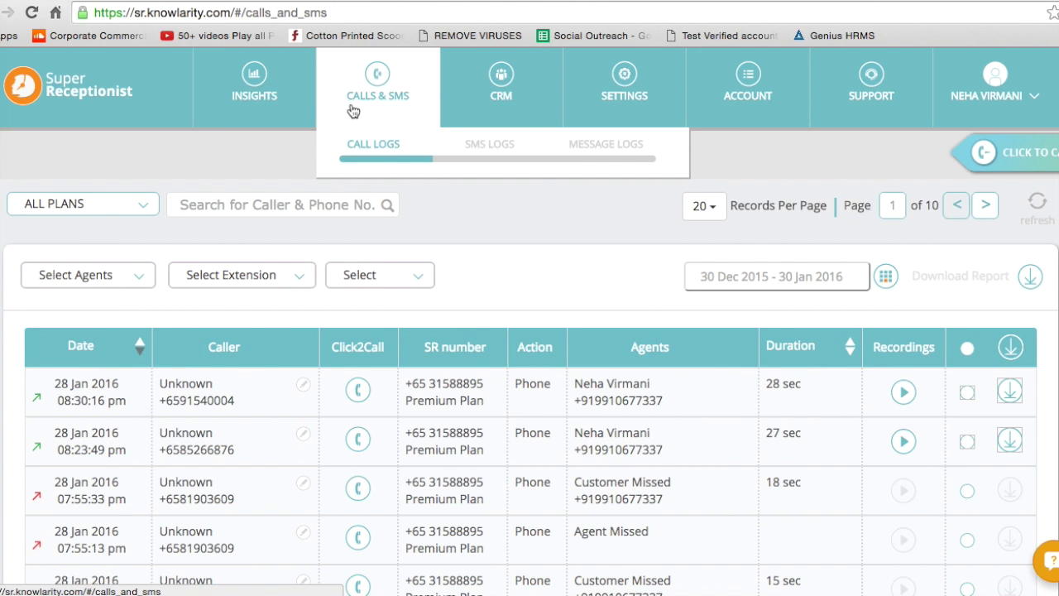
pyautogui.scroll(-5, 353, 110)
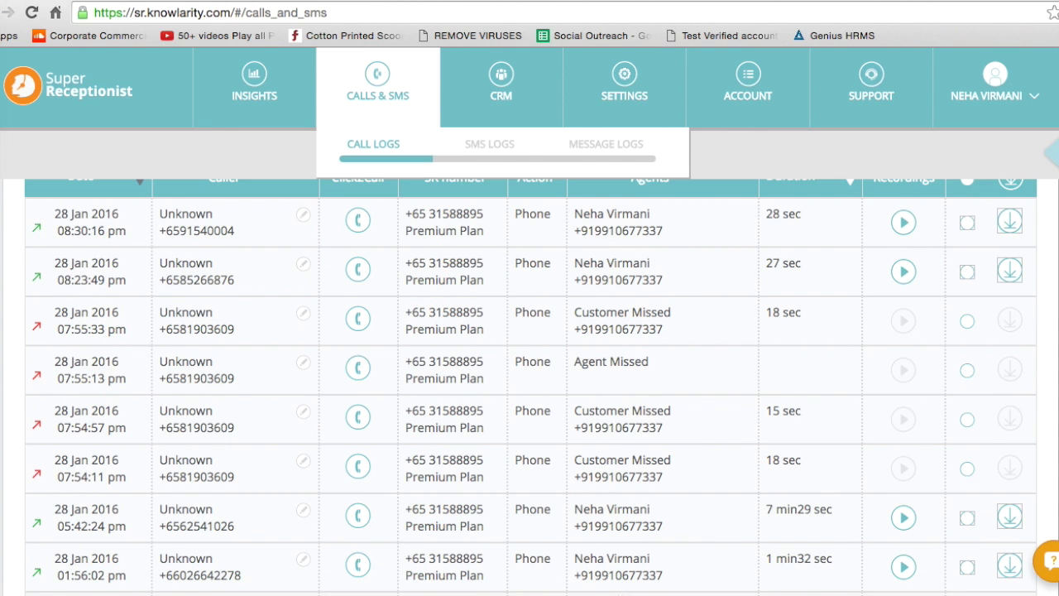
pyautogui.scroll(-3, 613, 590)
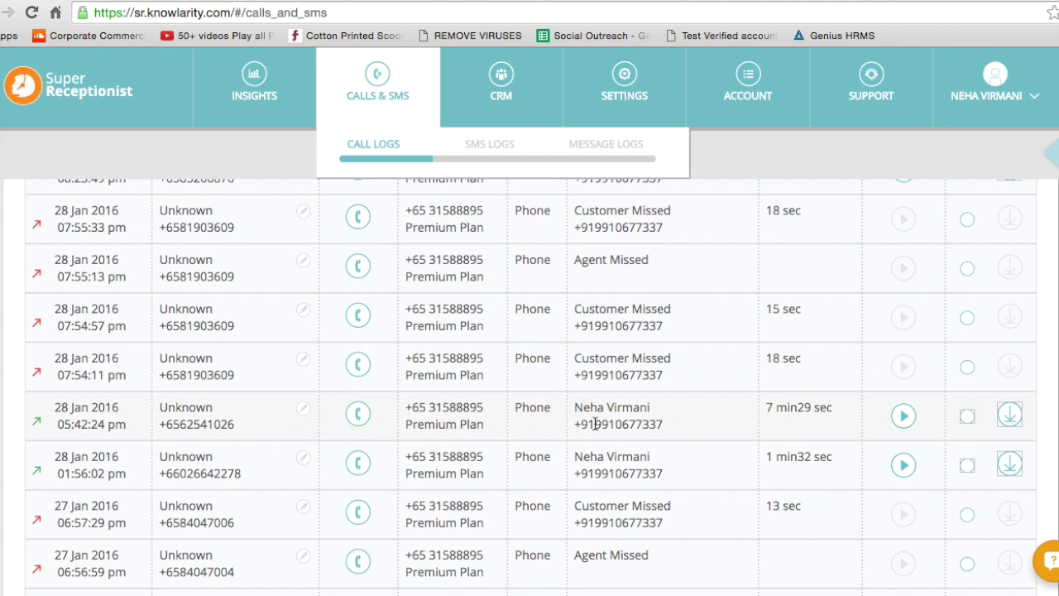
pyautogui.scroll(5, 644, 423)
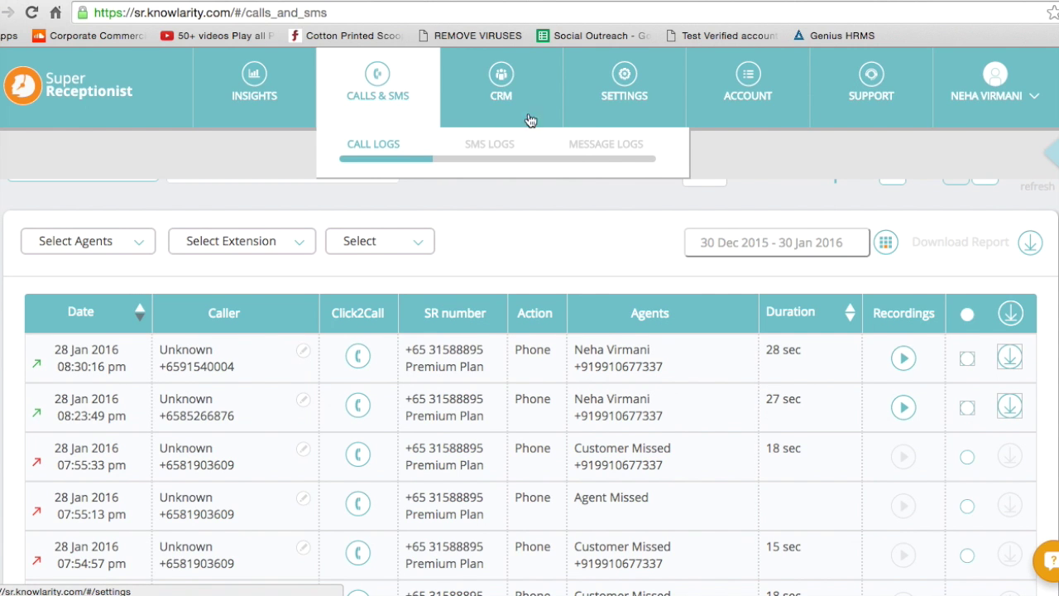
# Open the call flow settings and examine the before-answer and after-answer rules with their extension levels.
pyautogui.click(580, 110)
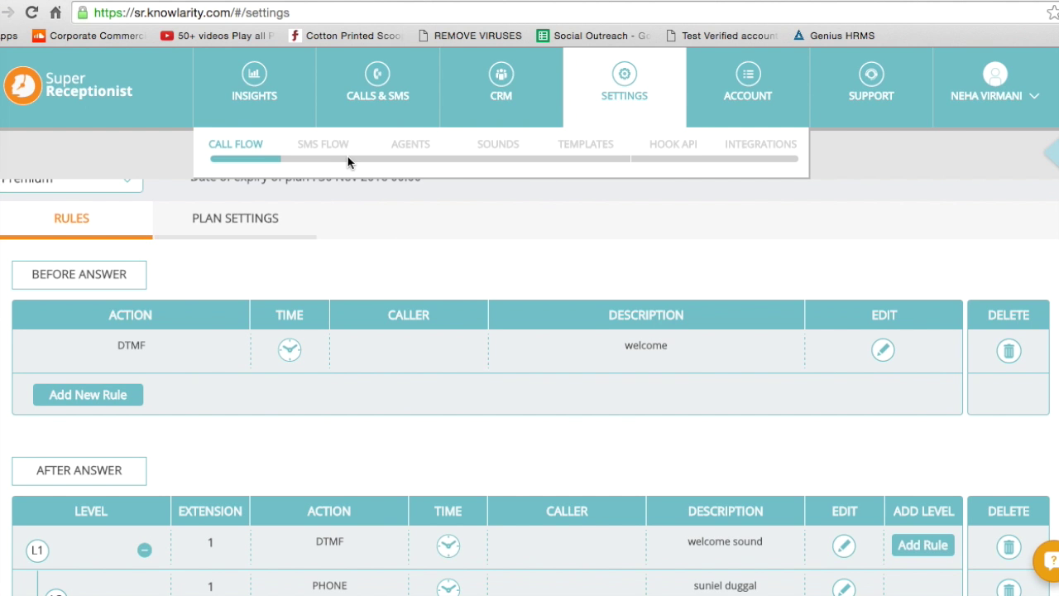
pyautogui.scroll(-3, 348, 156)
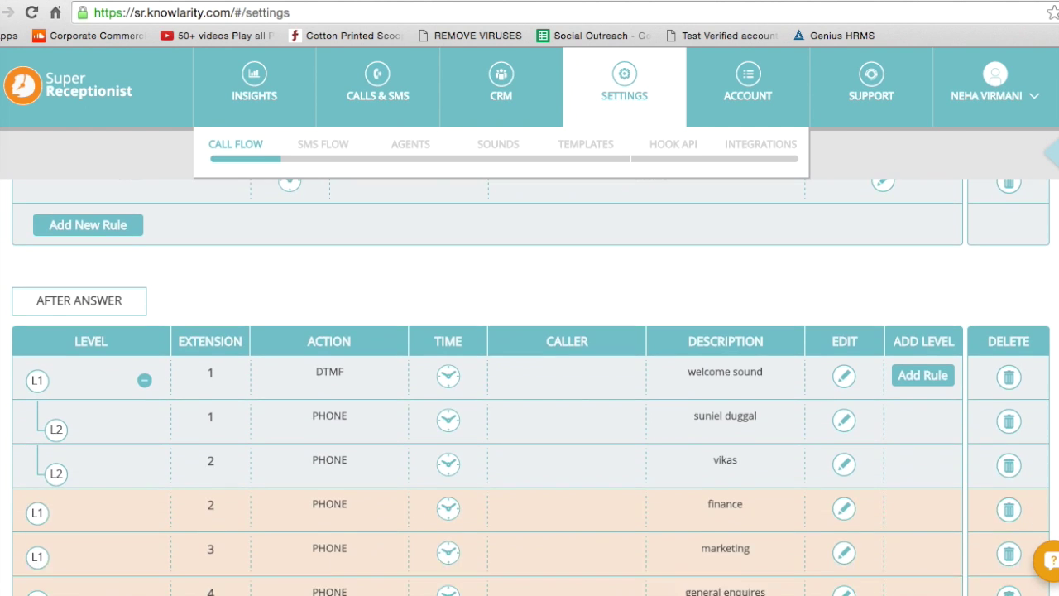
pyautogui.scroll(-1, 352, 166)
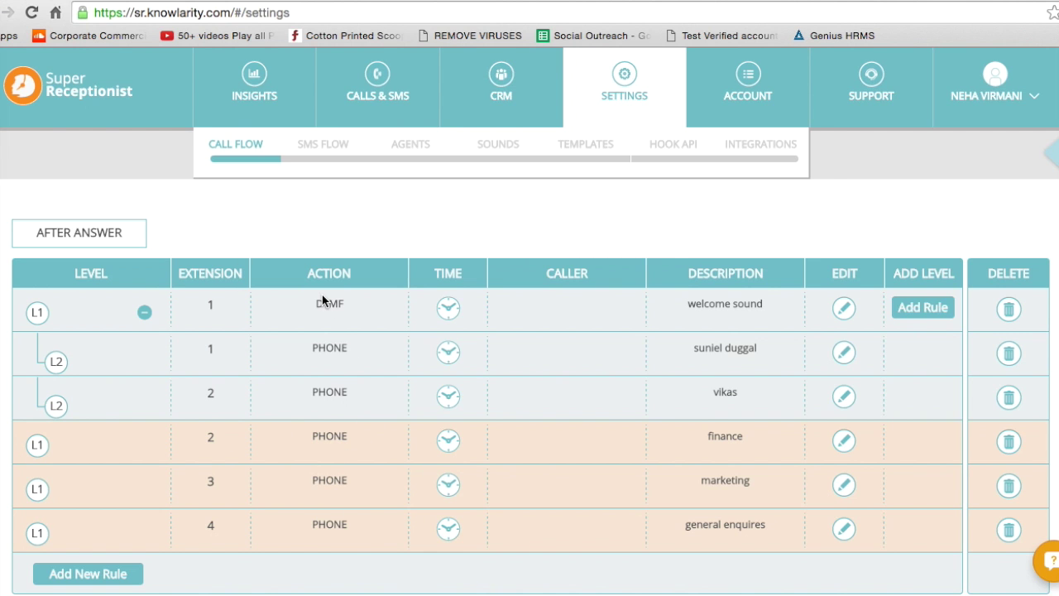
pyautogui.scroll(5, 331, 273)
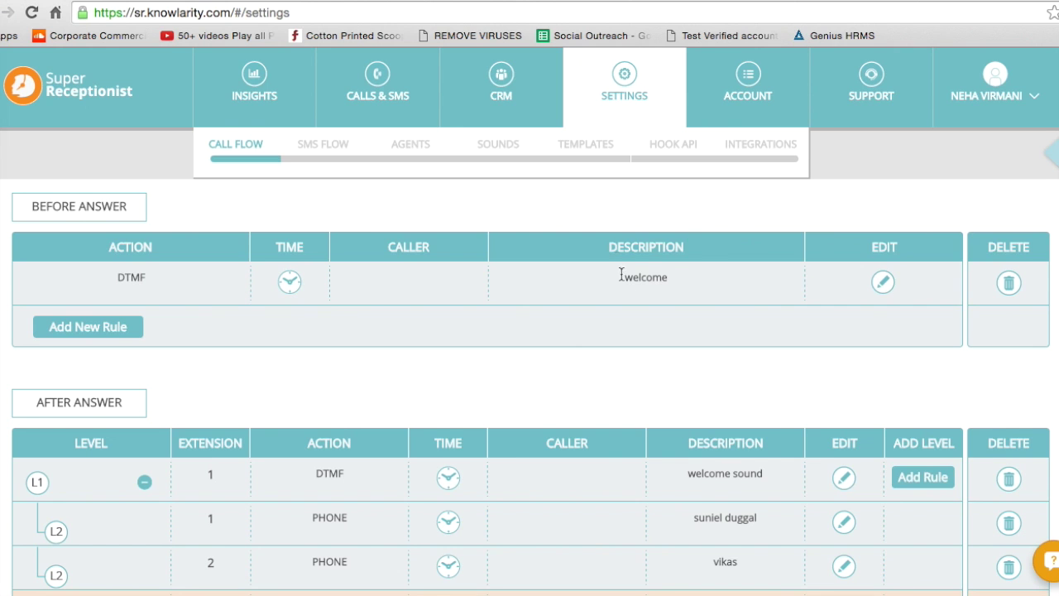
pyautogui.scroll(-4, 627, 295)
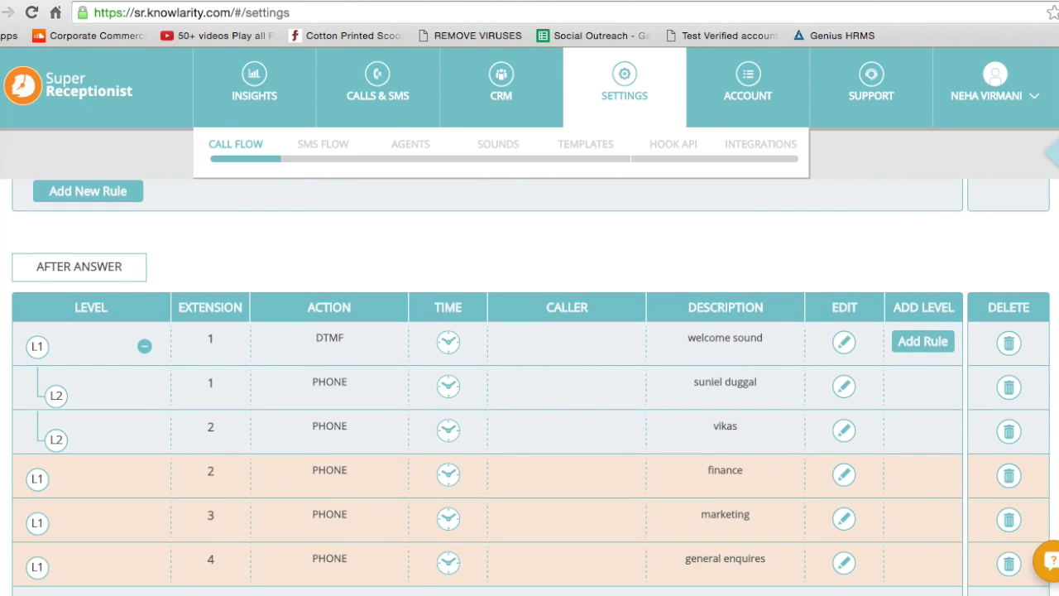
pyautogui.scroll(-1, 529, 387)
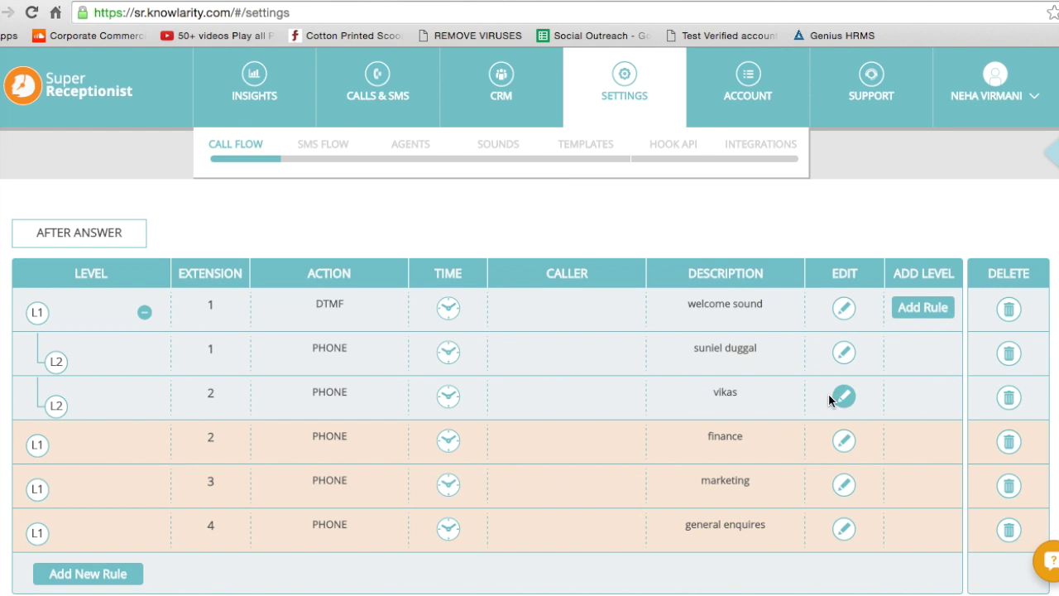
# In the after-answer finance rule, remove the assigned agent, add the first listed agent, and re-add the removed agent in second place.
pyautogui.click(846, 447)
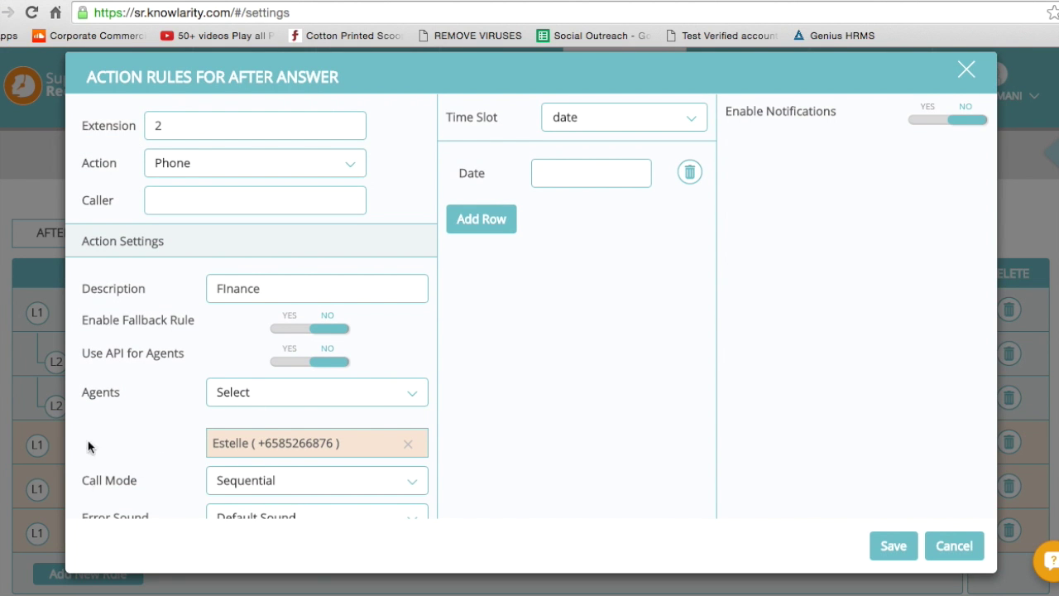
pyautogui.click(408, 446)
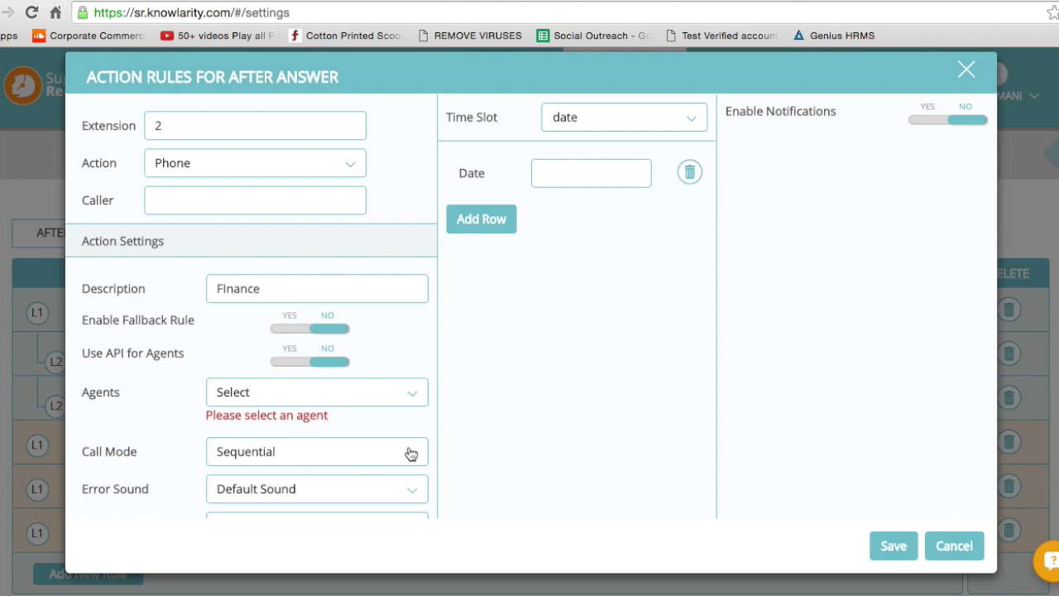
pyautogui.click(408, 402)
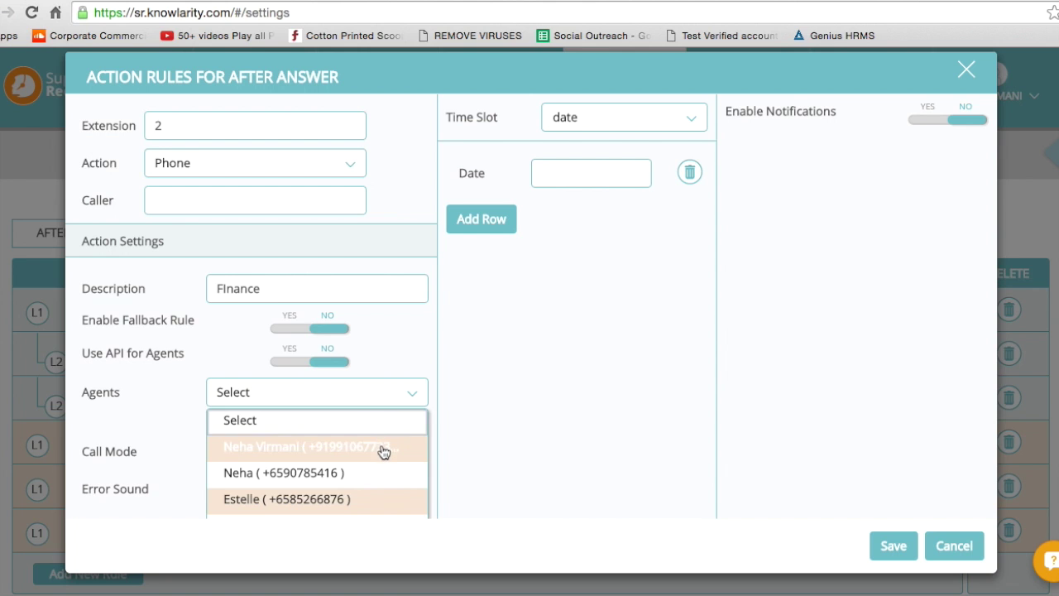
pyautogui.click(374, 444)
pyautogui.click(405, 403)
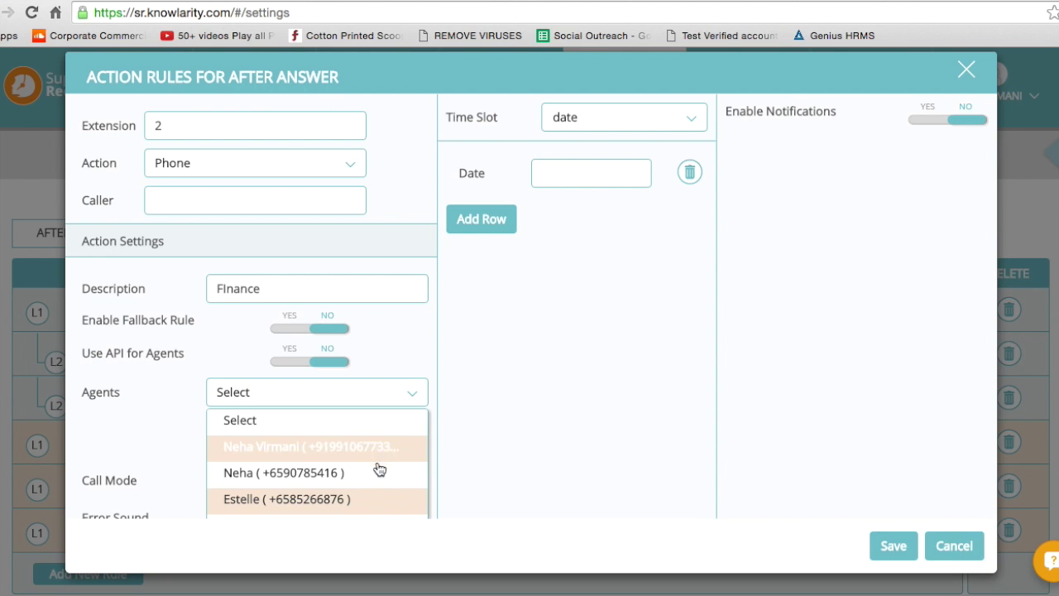
pyautogui.click(376, 501)
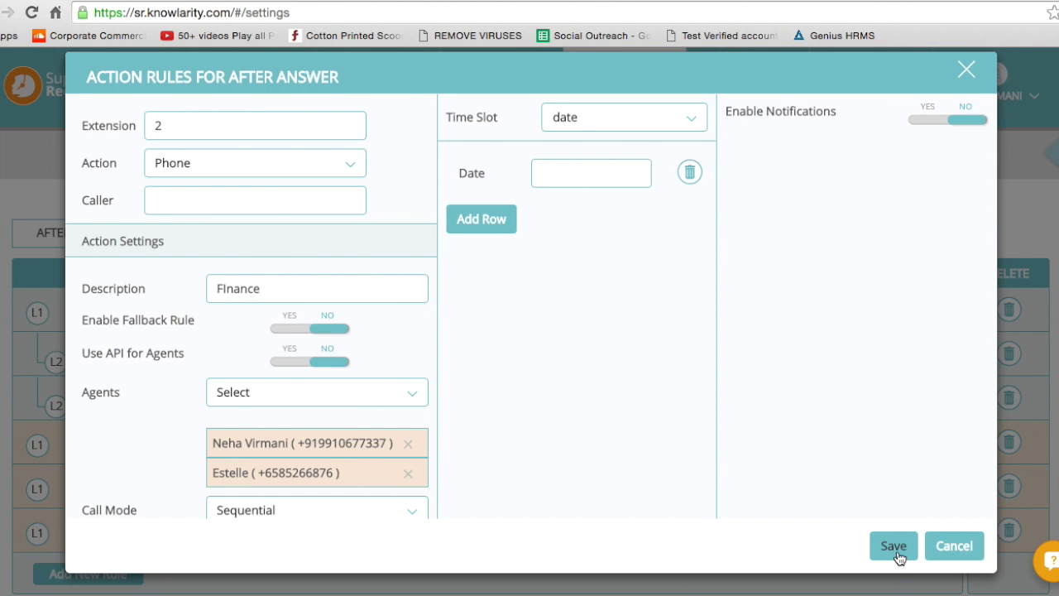
pyautogui.click(317, 391)
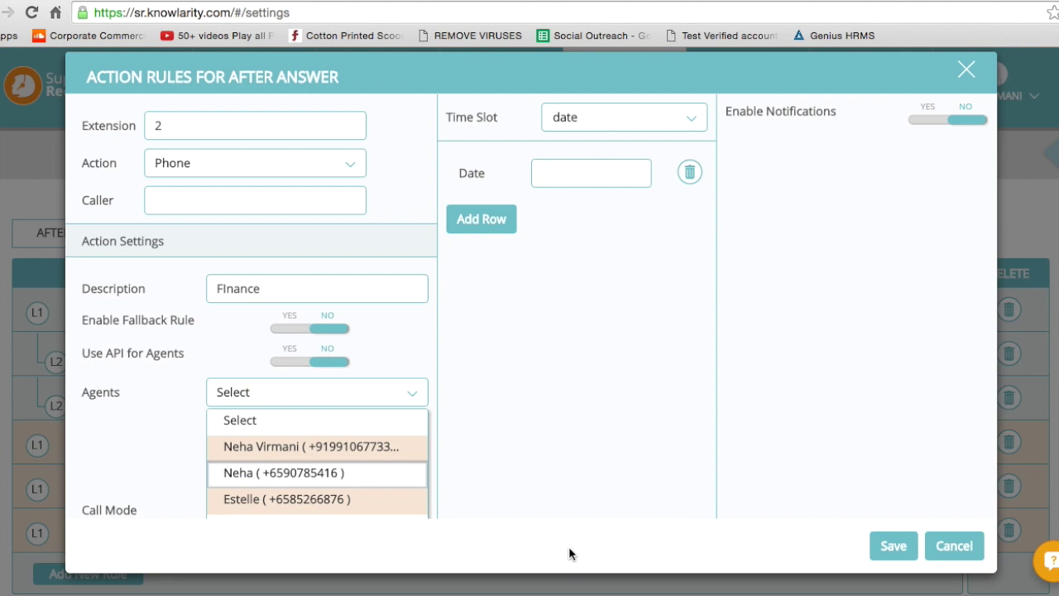
pyautogui.click(400, 498)
# Check the call mode options for the finance rule, keep Sequential, and save the rule.
pyautogui.scroll(-2, 496, 463)
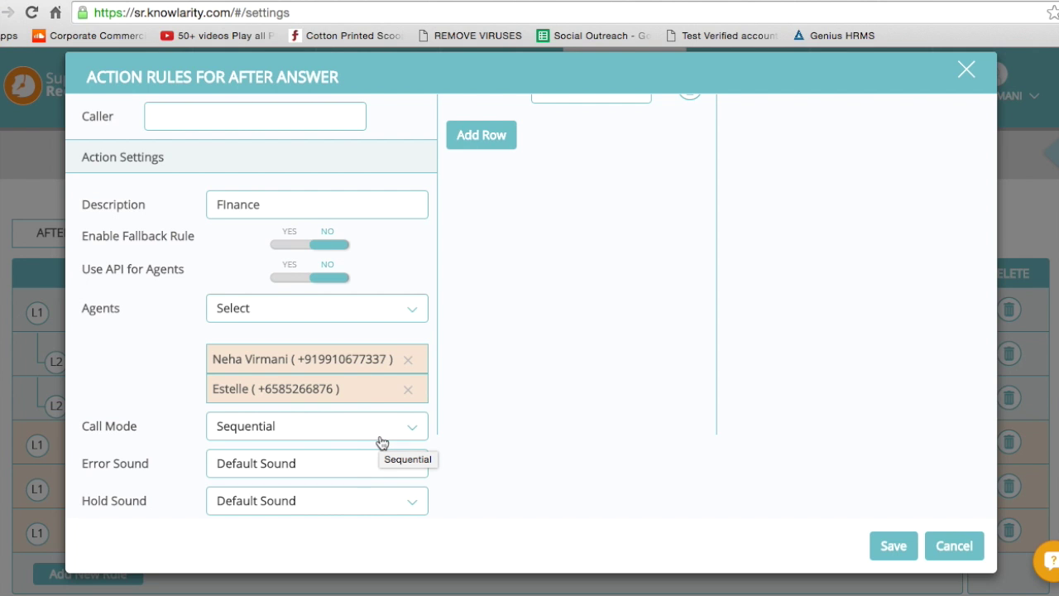
pyautogui.click(381, 440)
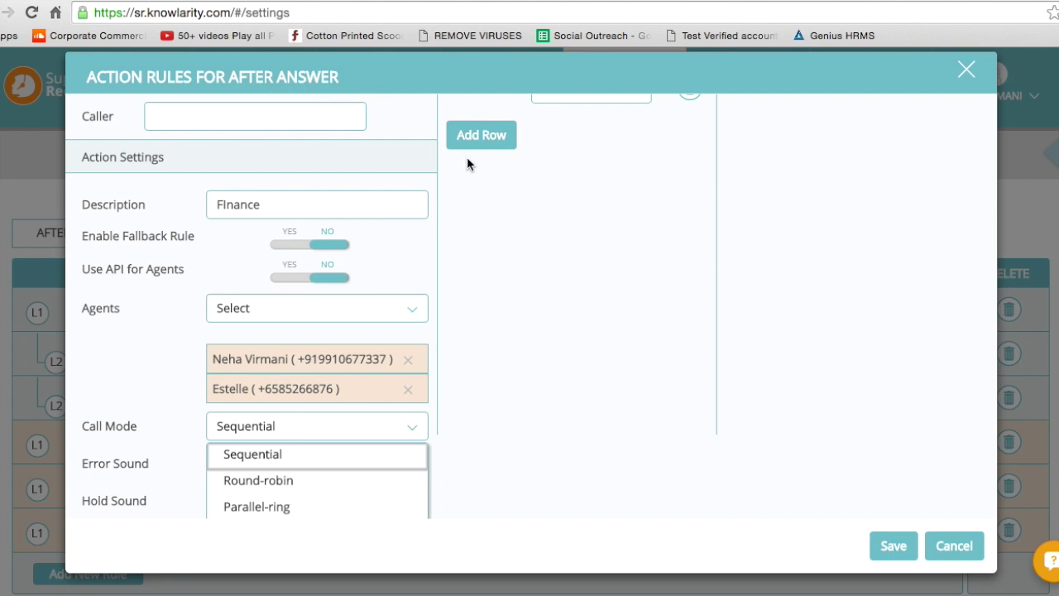
pyautogui.click(401, 464)
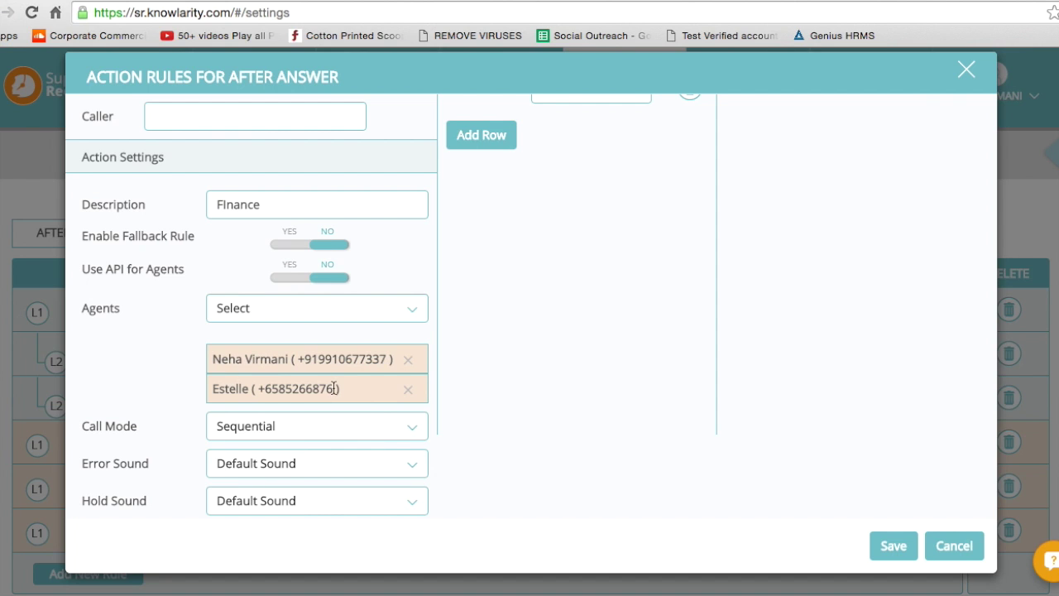
pyautogui.click(898, 551)
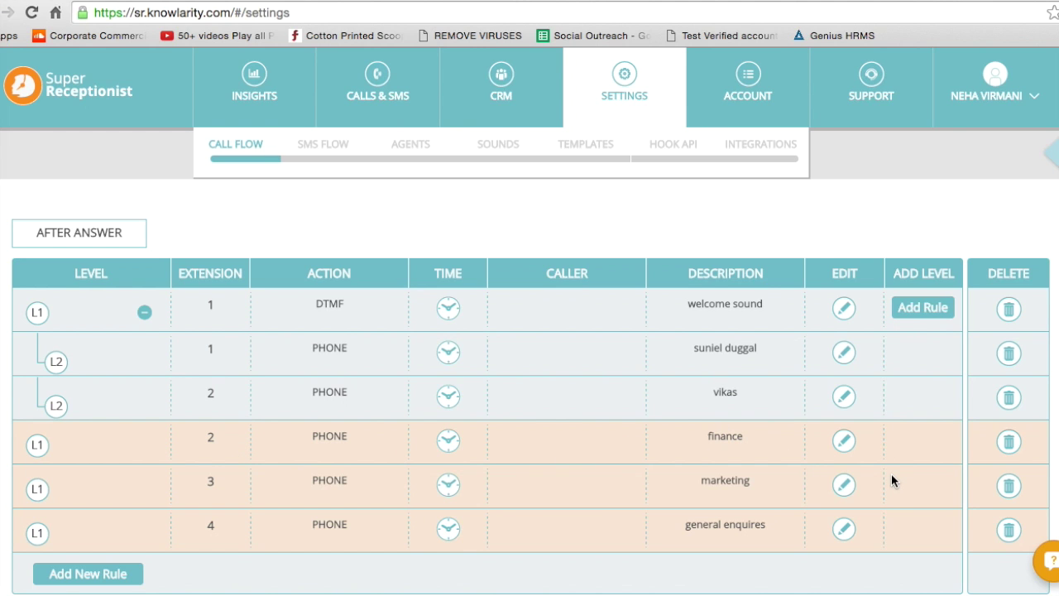
pyautogui.scroll(4, 916, 439)
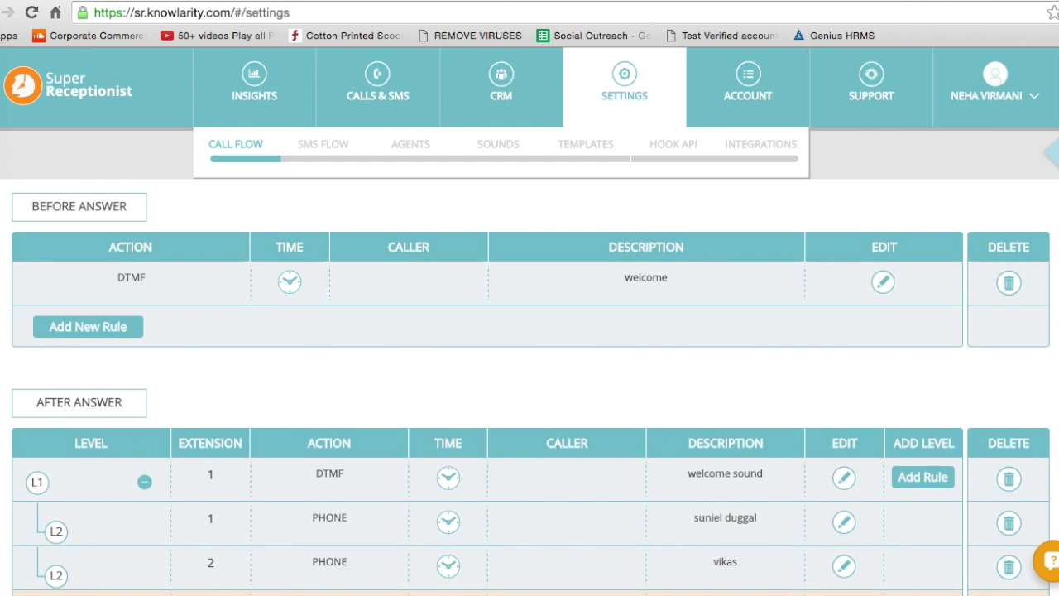
pyautogui.scroll(1, 652, 444)
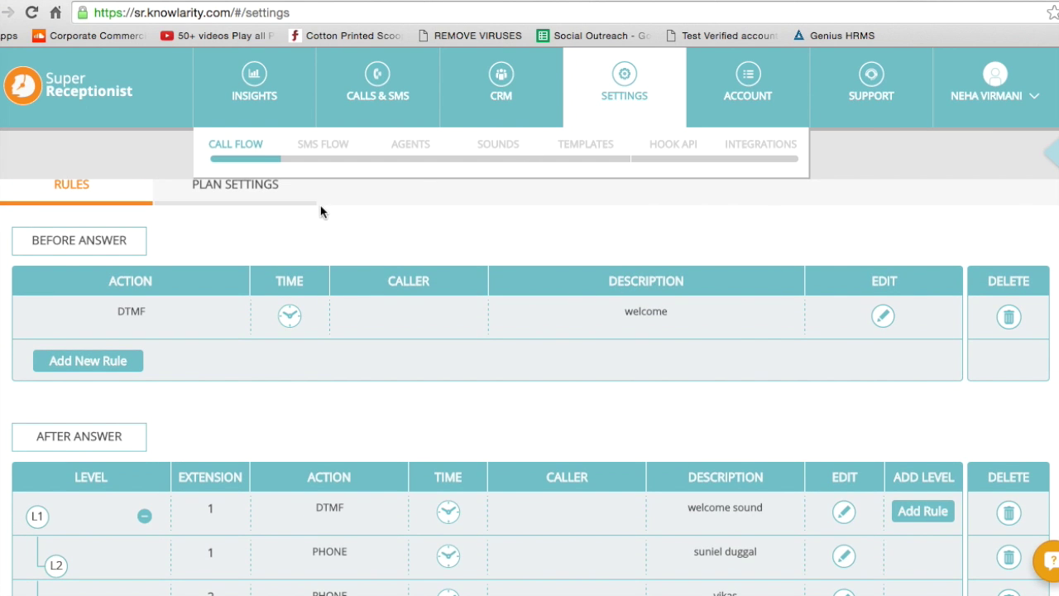
pyautogui.scroll(2, 322, 211)
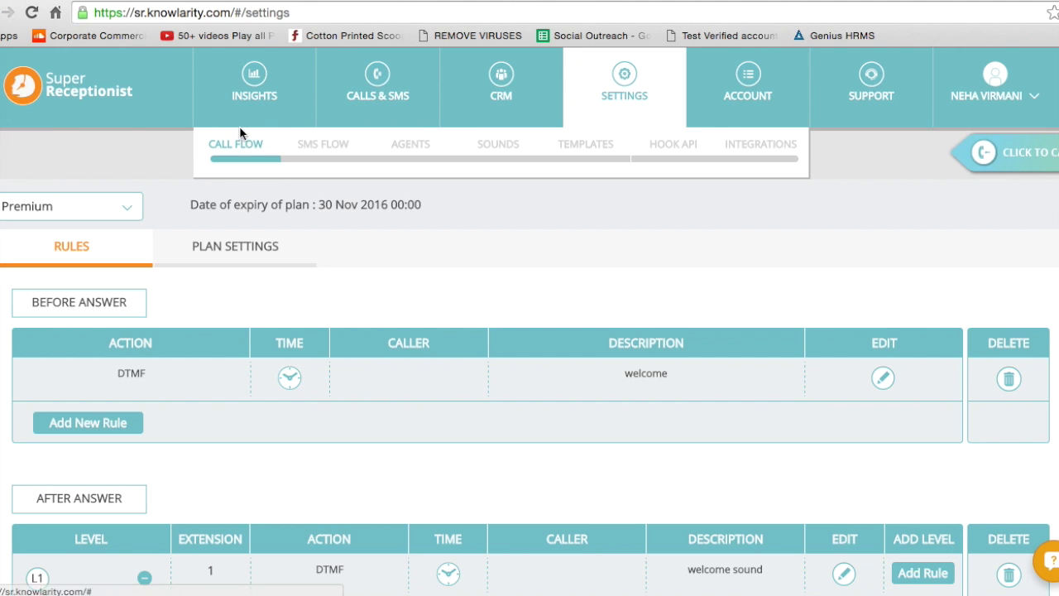